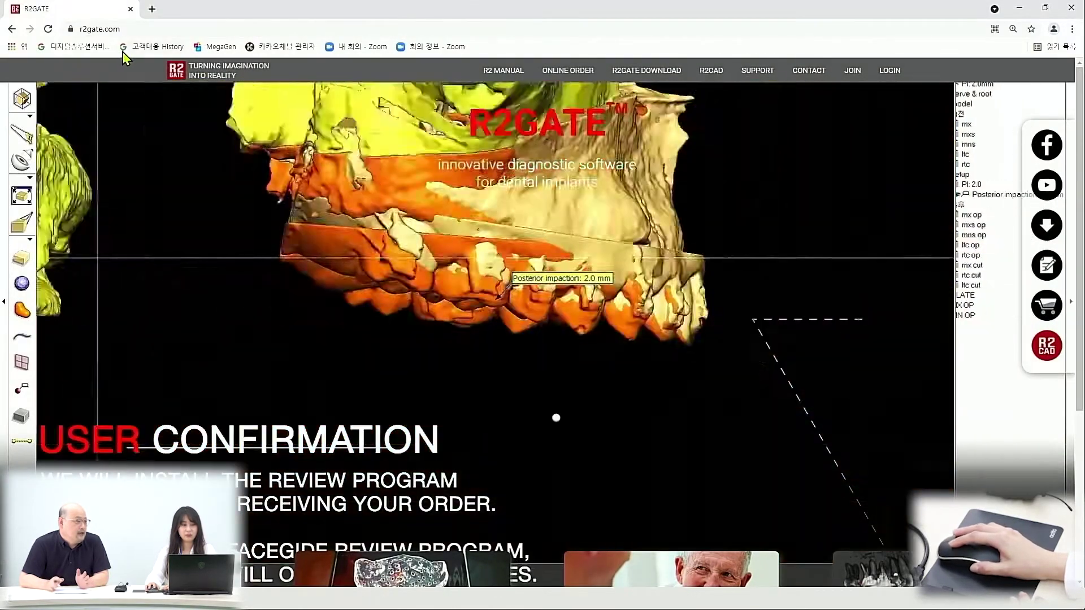
- Select the full r2gate.com address in Chrome's address bar
click(131, 28)
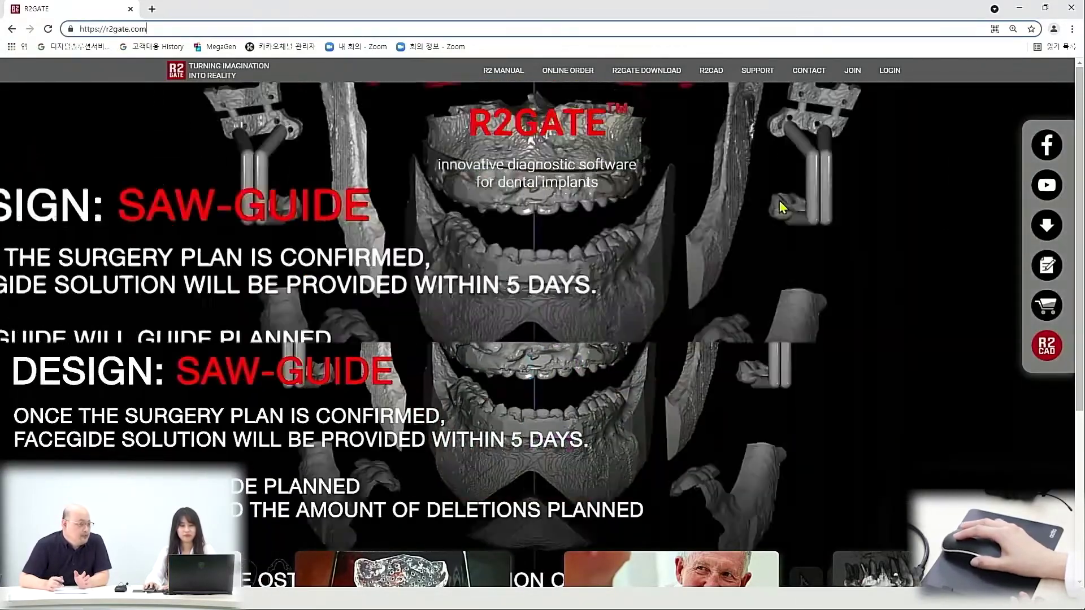
mouse_move(646, 71)
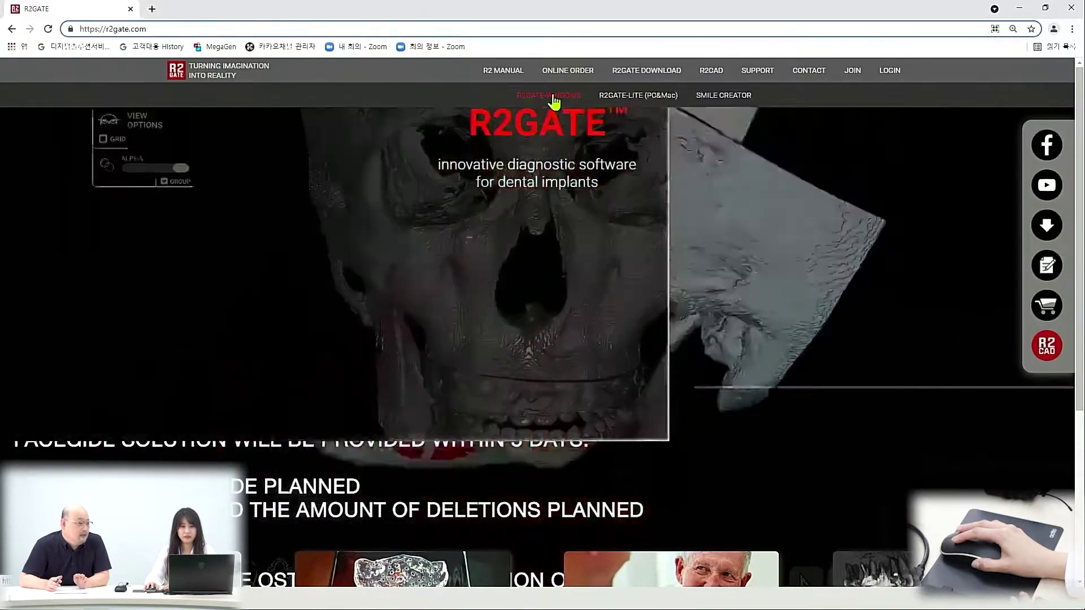
- Open the R2GATE-WINDOWS download page from the R2GATE DOWNLOAD menu
click(552, 96)
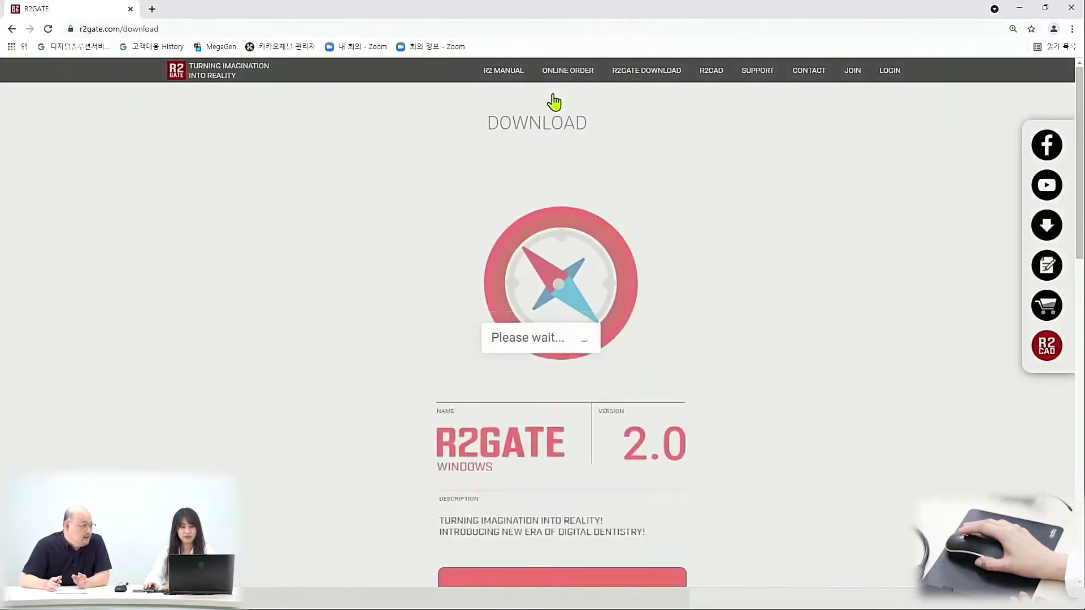
scroll(616, 173, down, 1)
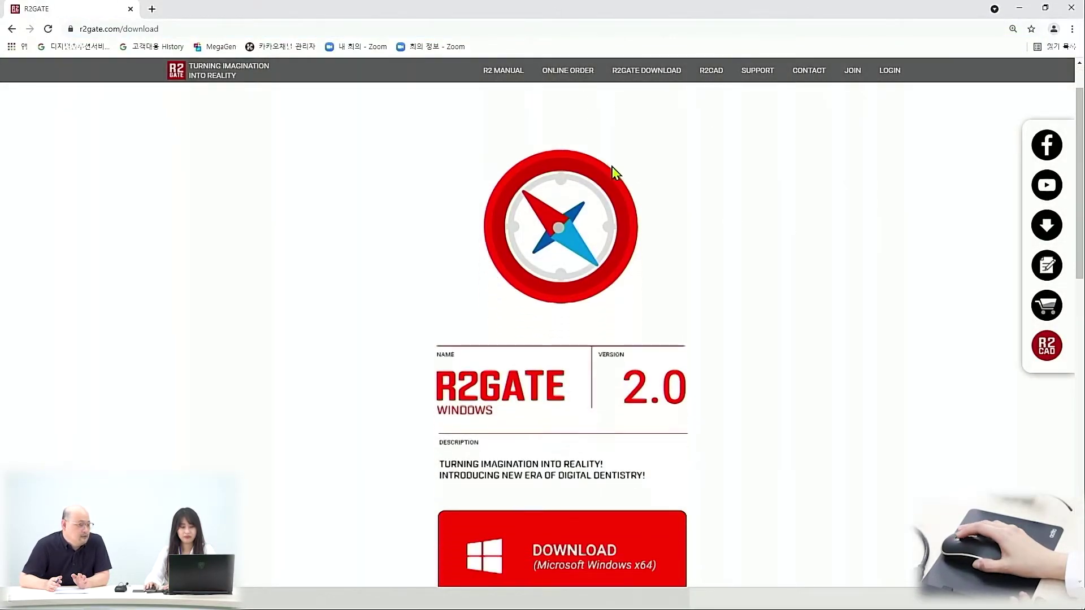
scroll(679, 234, down, 1)
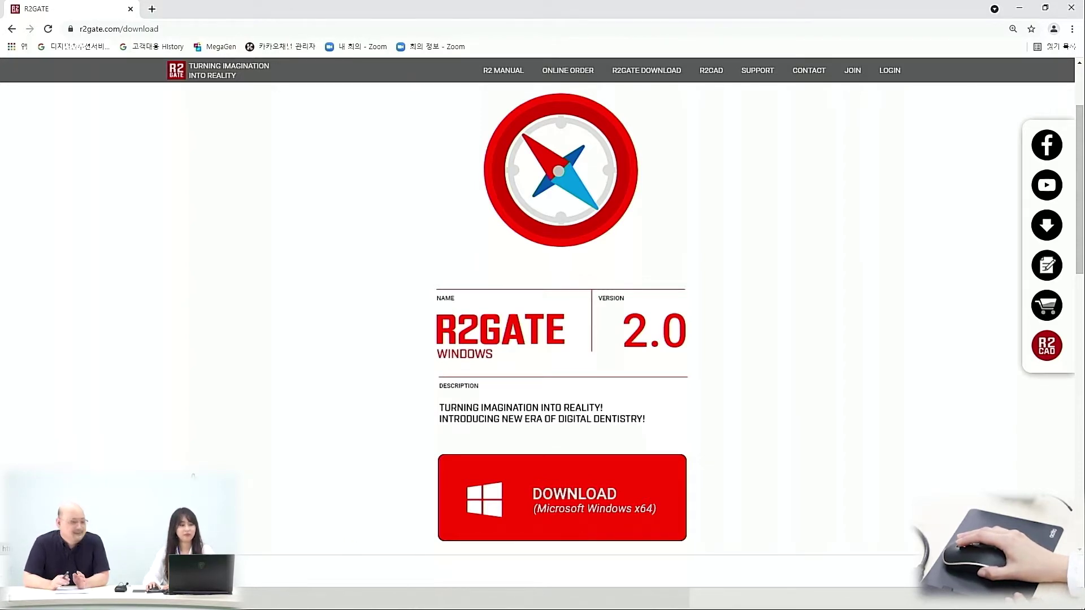
scroll(201, 465, down, 3)
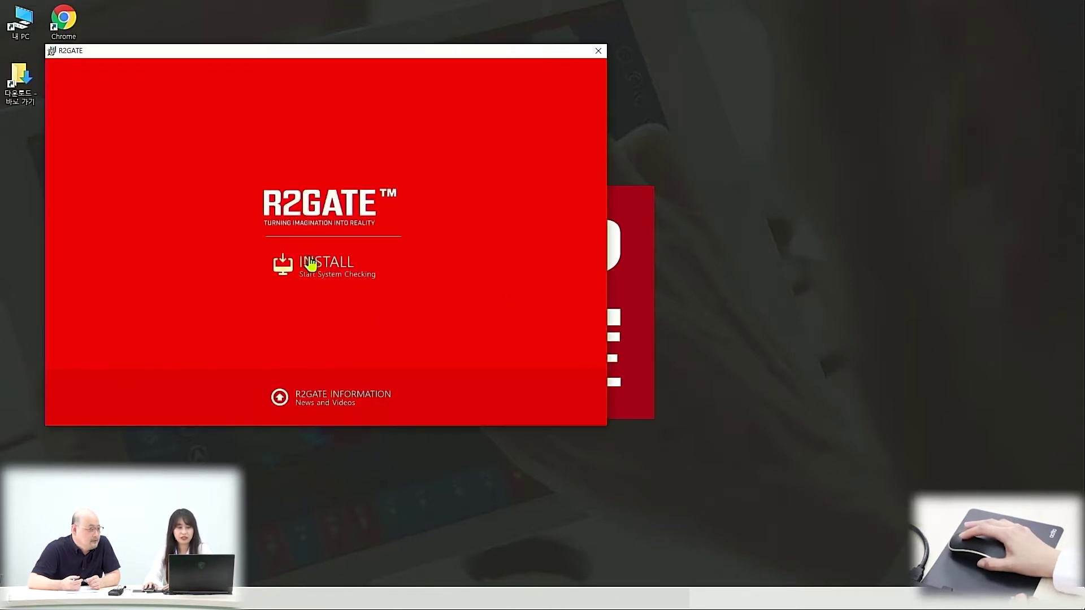
- Run the R2GATE system check, then start installing R2GATE
click(315, 267)
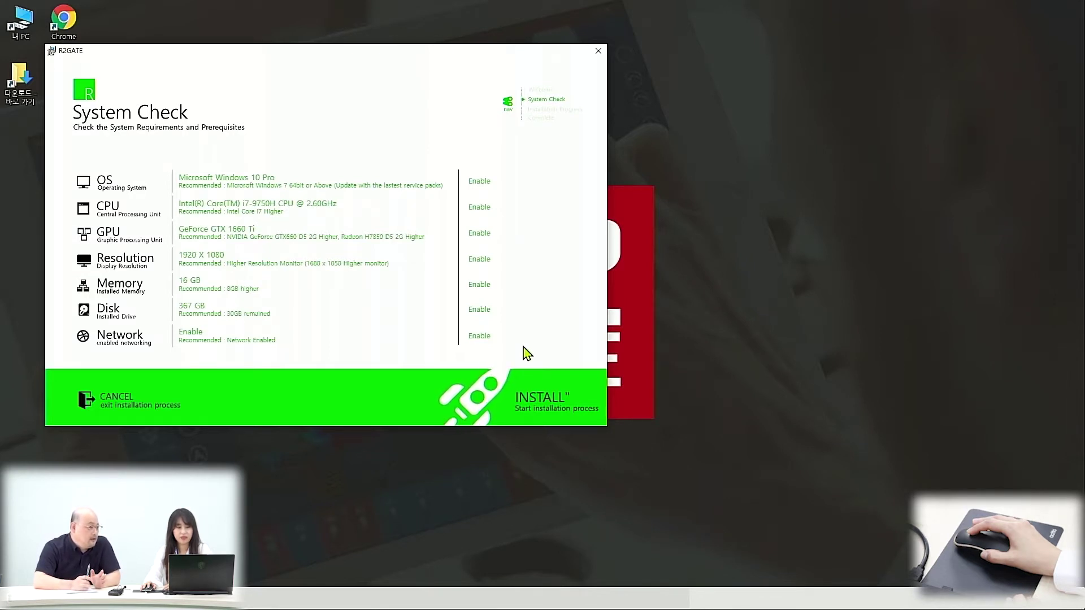
click(534, 408)
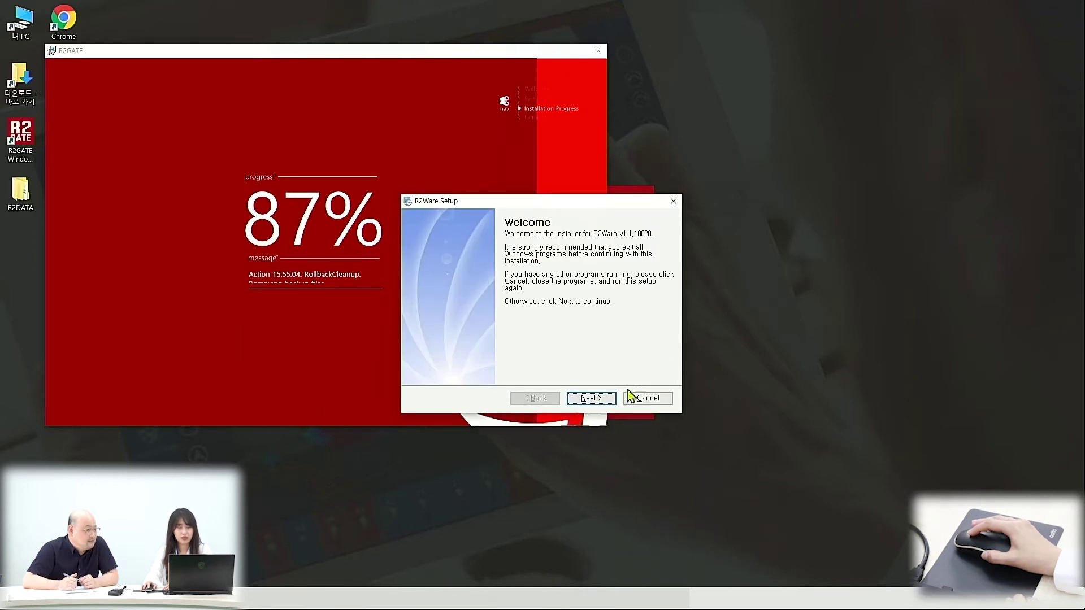
- Complete R2Ware setup, accepting the license and default folder, then install and finish
click(591, 398)
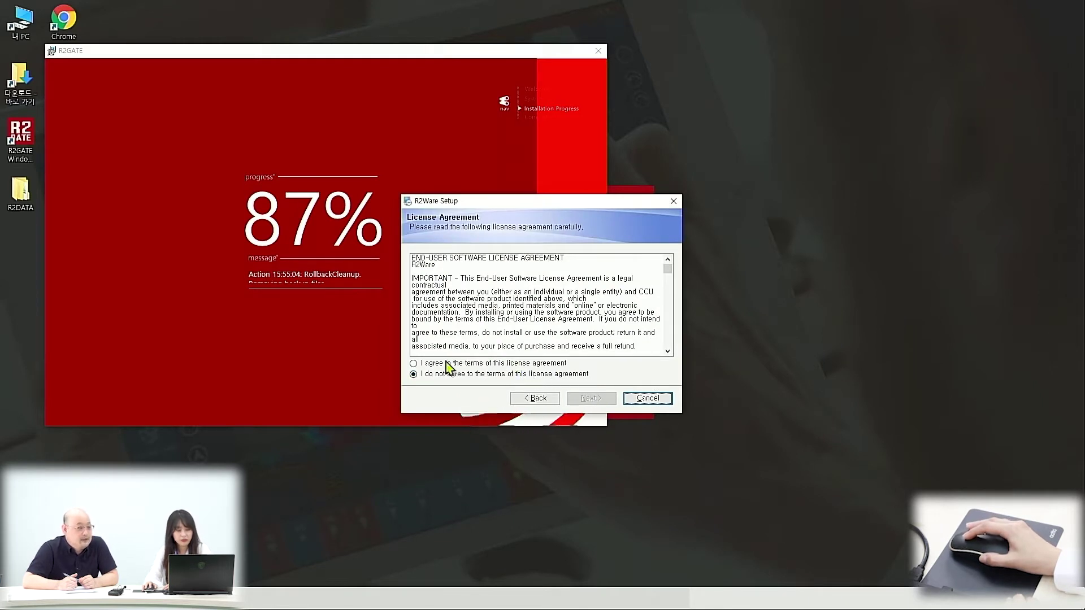
click(427, 364)
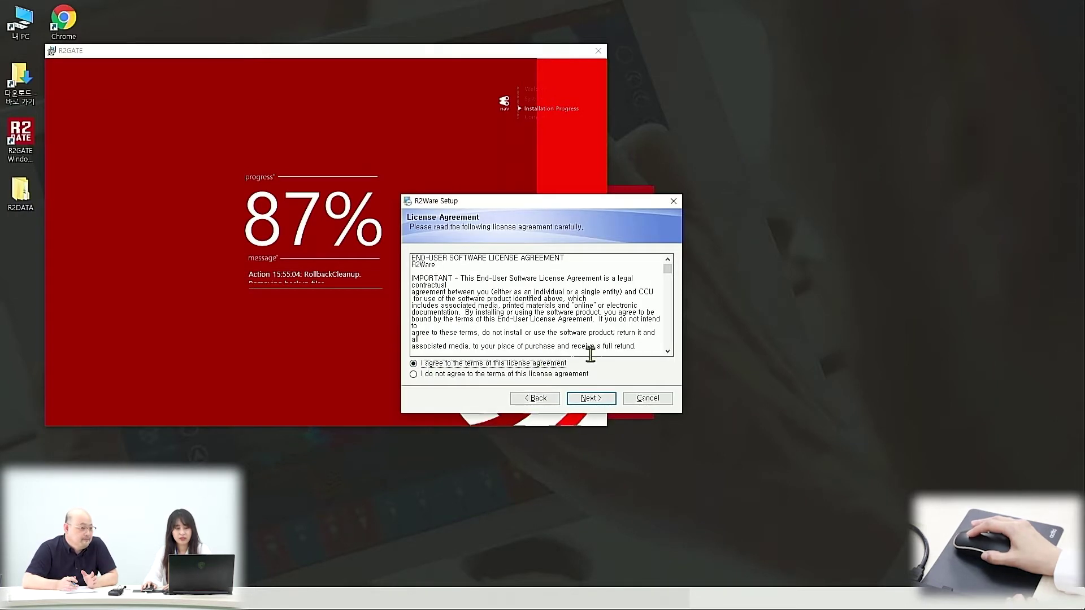
click(590, 398)
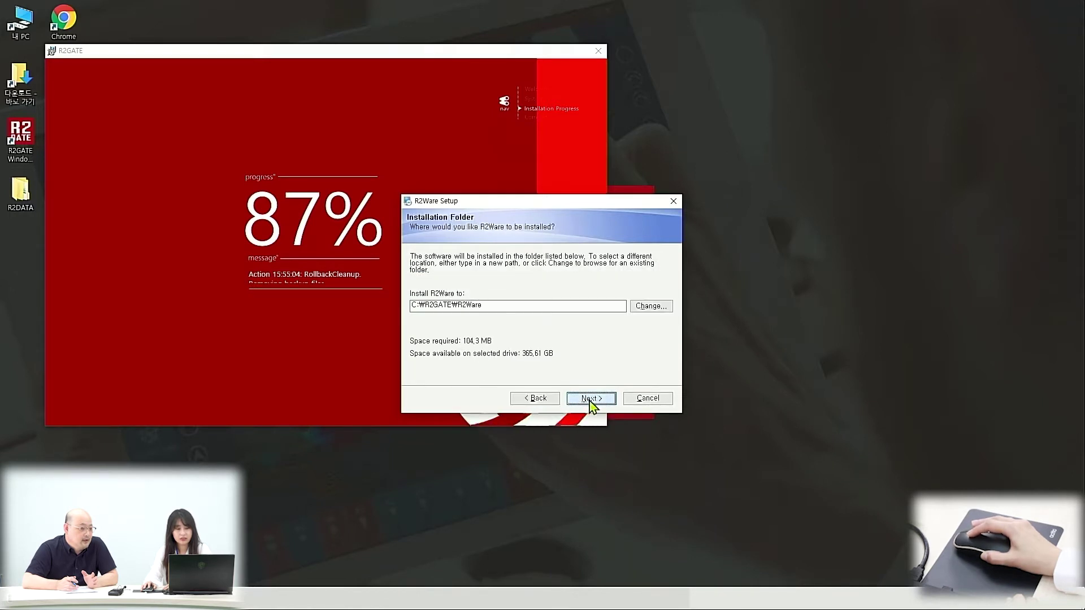
click(585, 400)
click(601, 401)
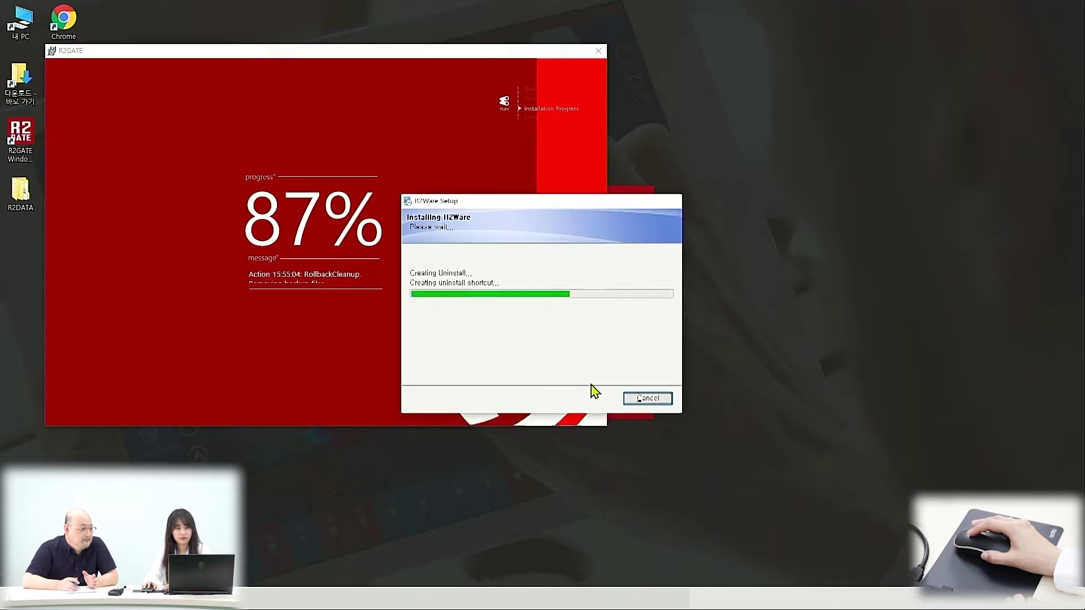
click(595, 406)
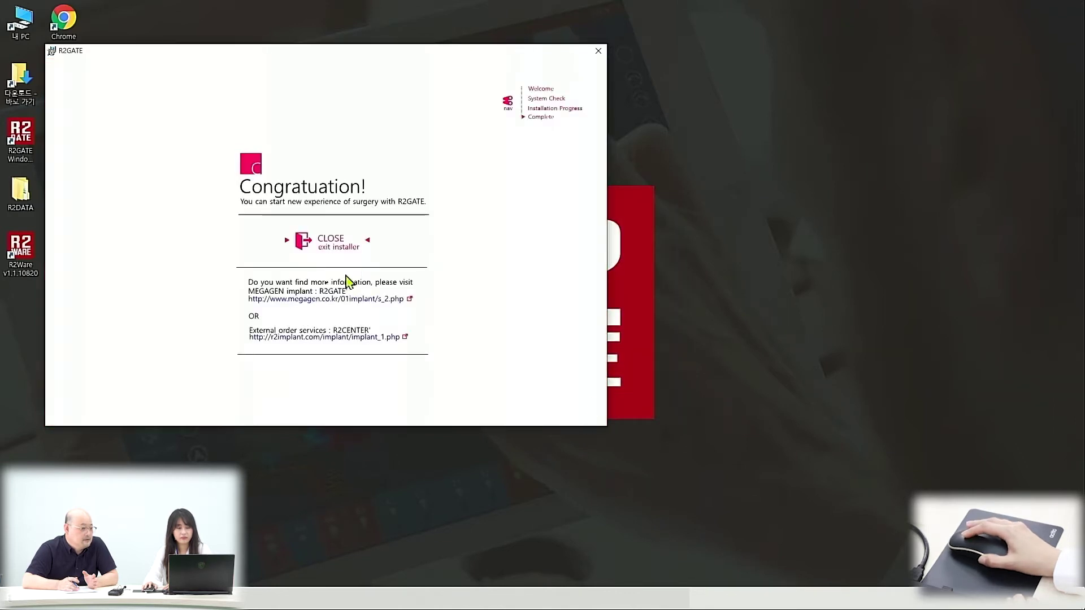
- Close the installer, line up R2GATE, R2DATA and R2Ware icons, and select R2DATA
click(339, 245)
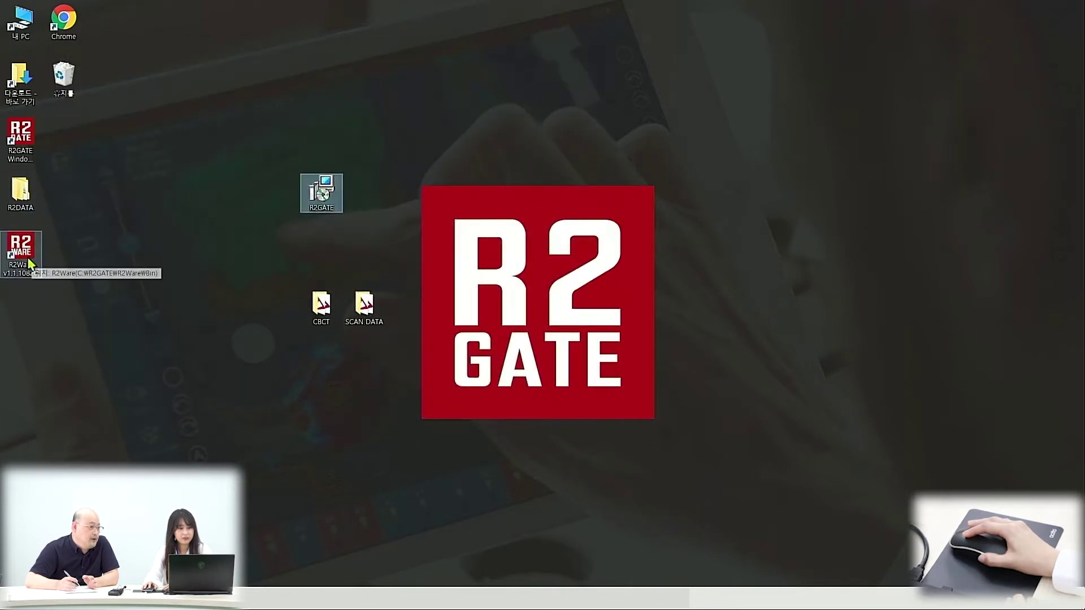
drag(18, 250, 405, 196)
mouse_move(20, 135)
mouse_down()
mouse_move(363, 200)
mouse_move(20, 136)
mouse_up()
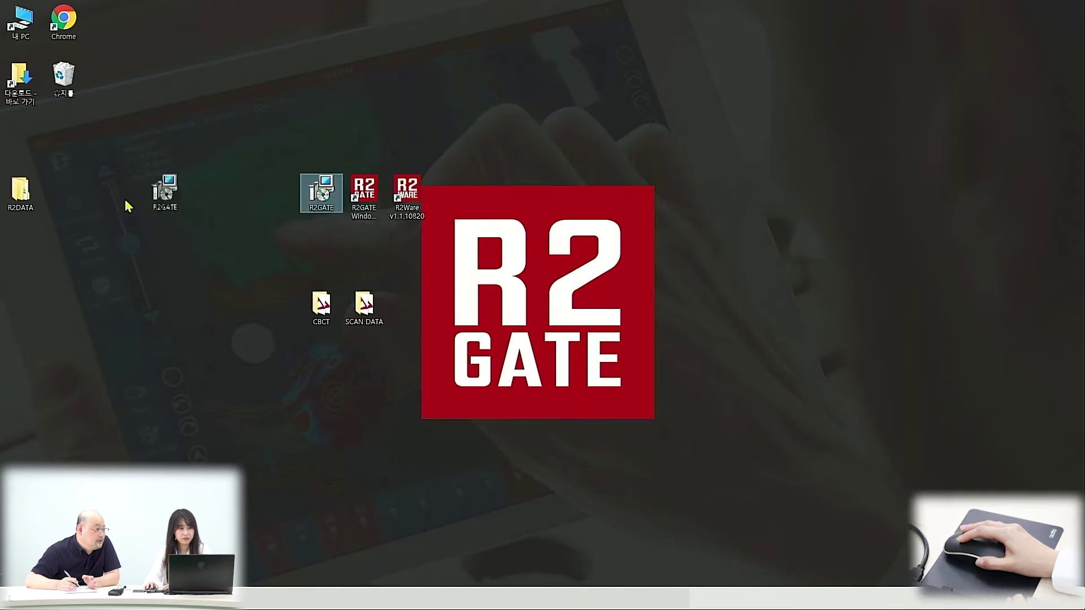
drag(20, 194, 381, 264)
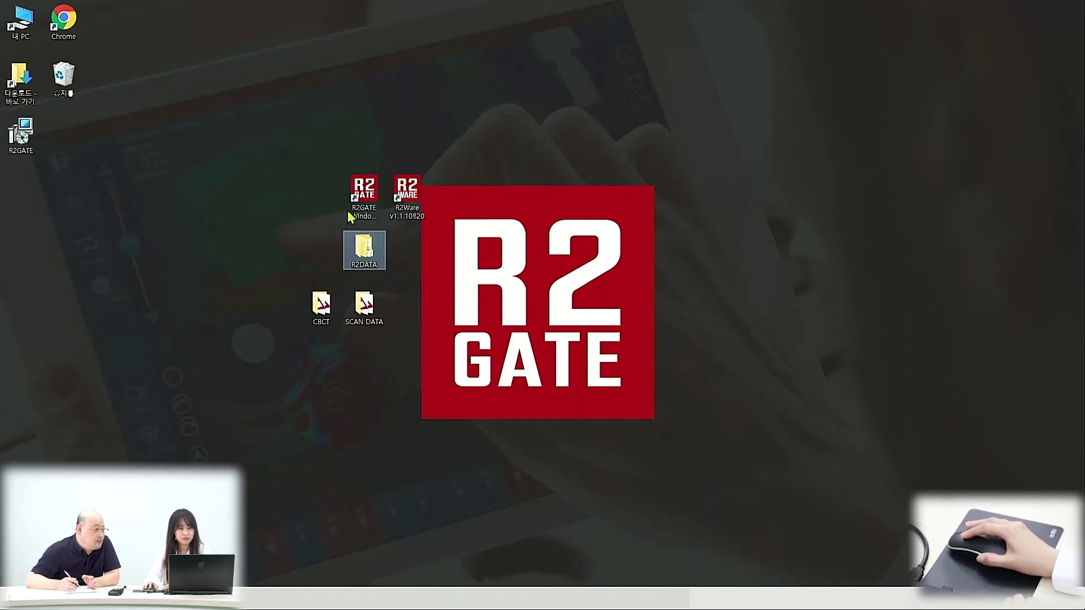
drag(364, 196, 320, 197)
drag(364, 250, 363, 195)
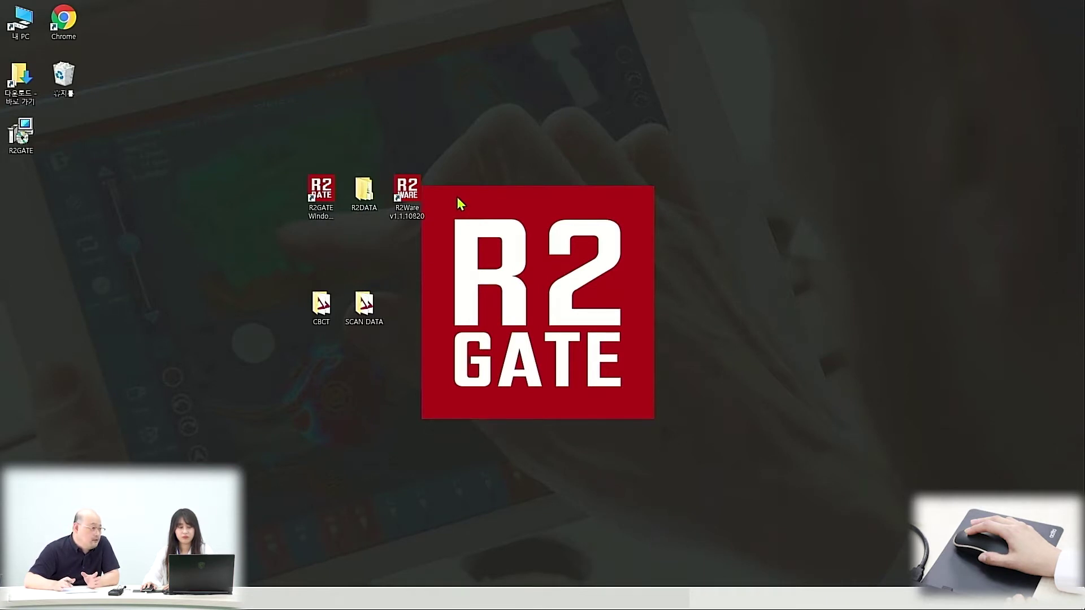
click(367, 203)
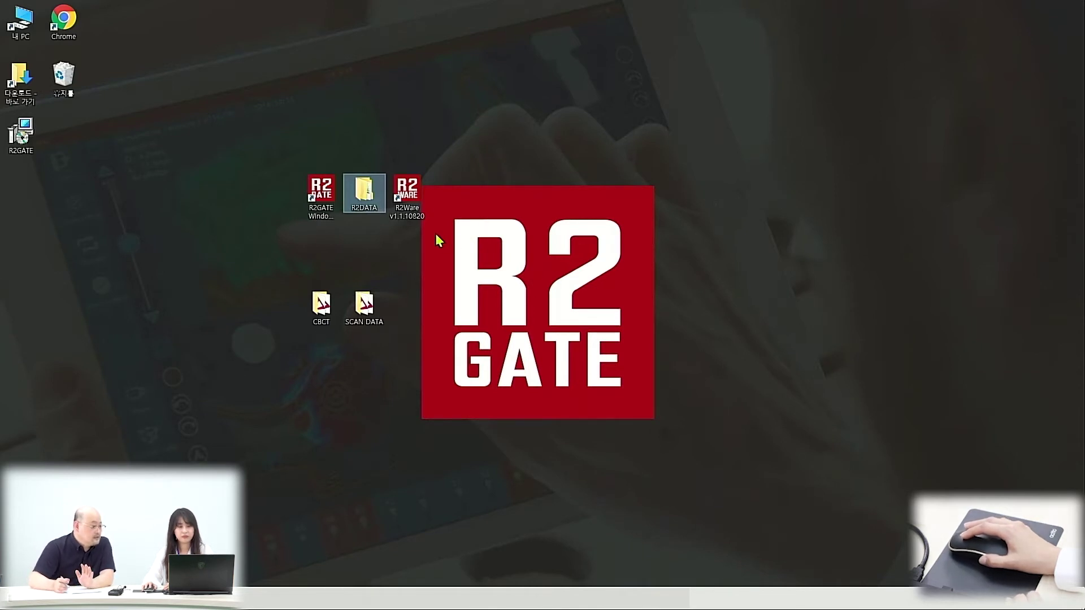
- Create and open an 'SK case' folder in R2DATA, then open the desktop CBCT folder
double_click(367, 193)
drag(476, 146, 667, 111)
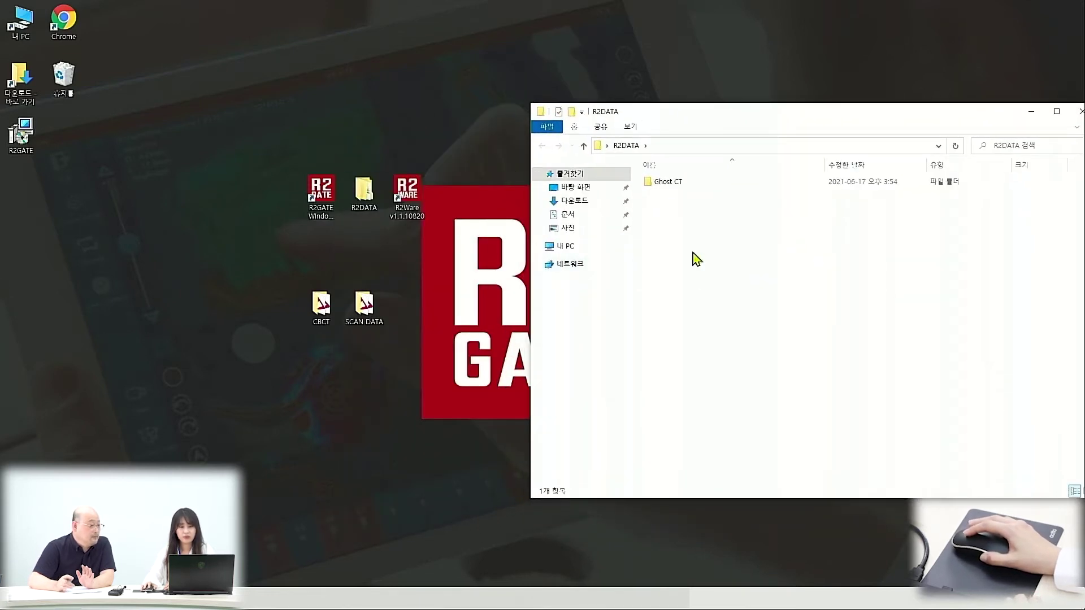
right_click(669, 258)
mouse_move(710, 377)
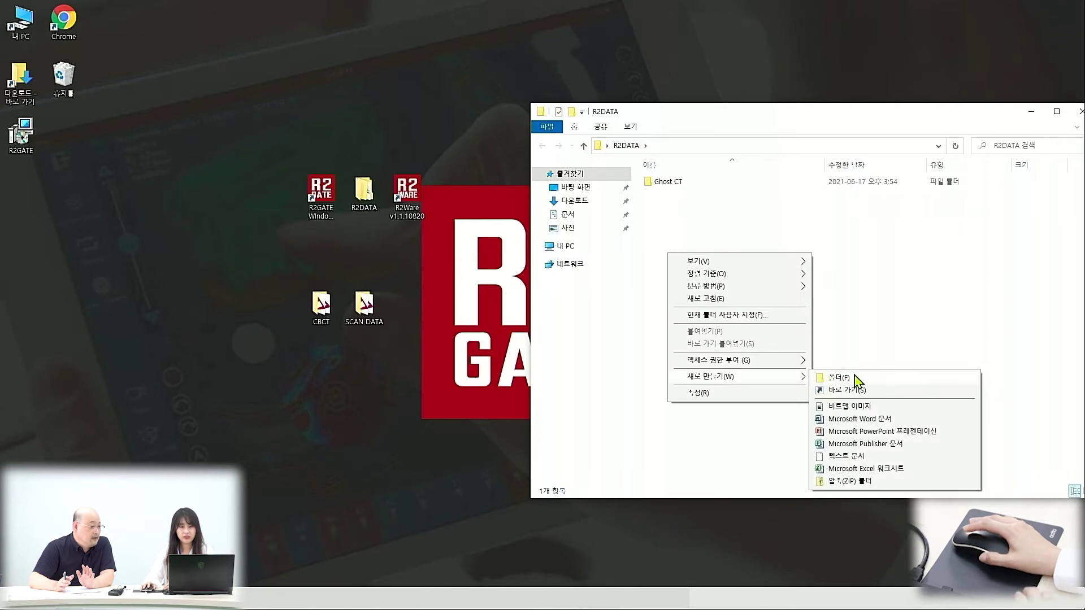
click(858, 382)
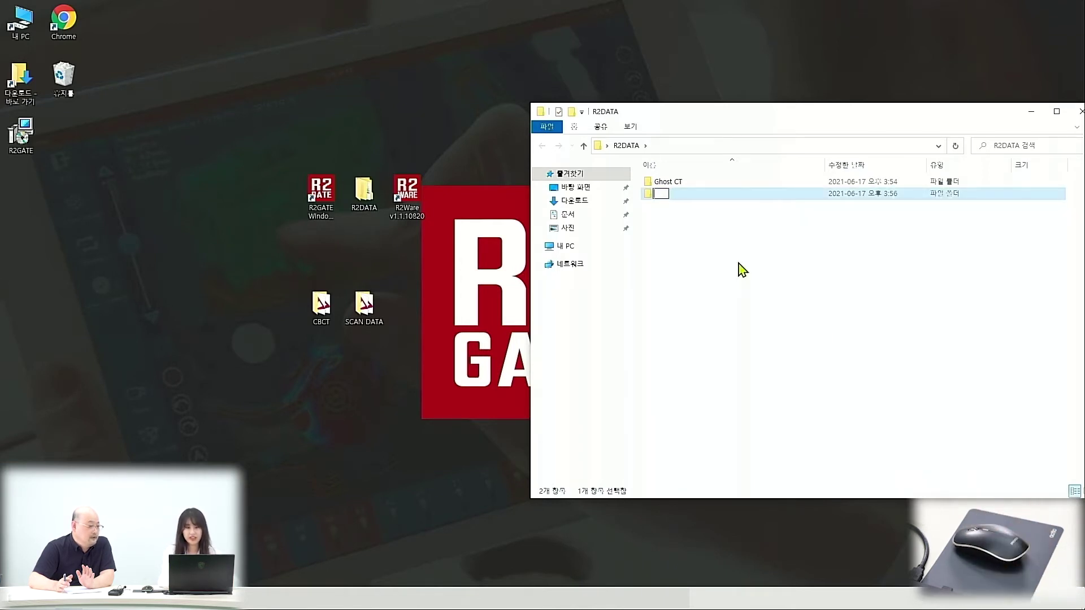
text(SK ca)
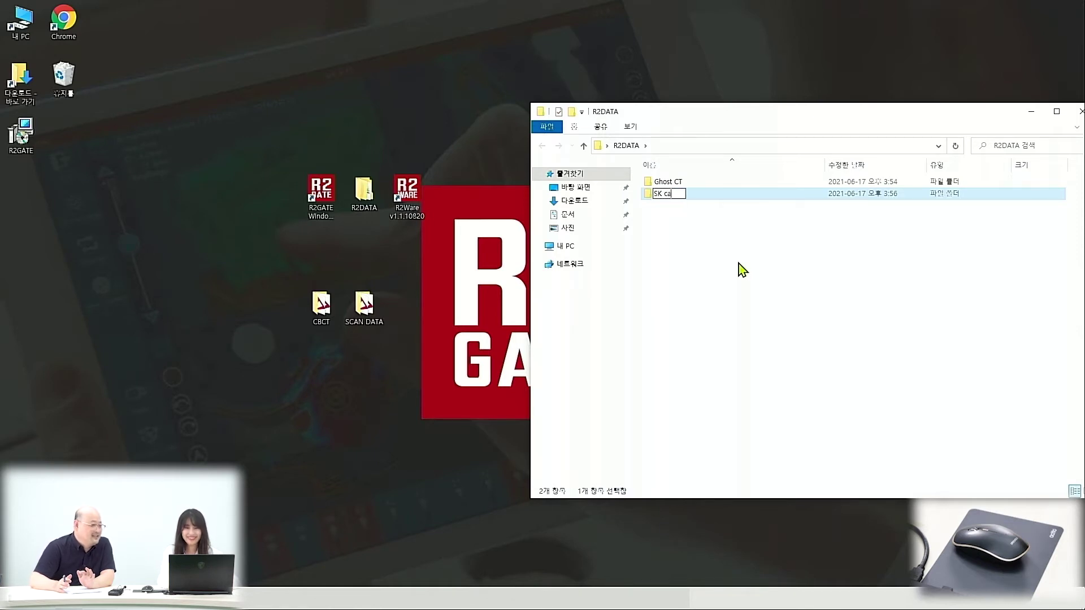
text(se)
key(Return)
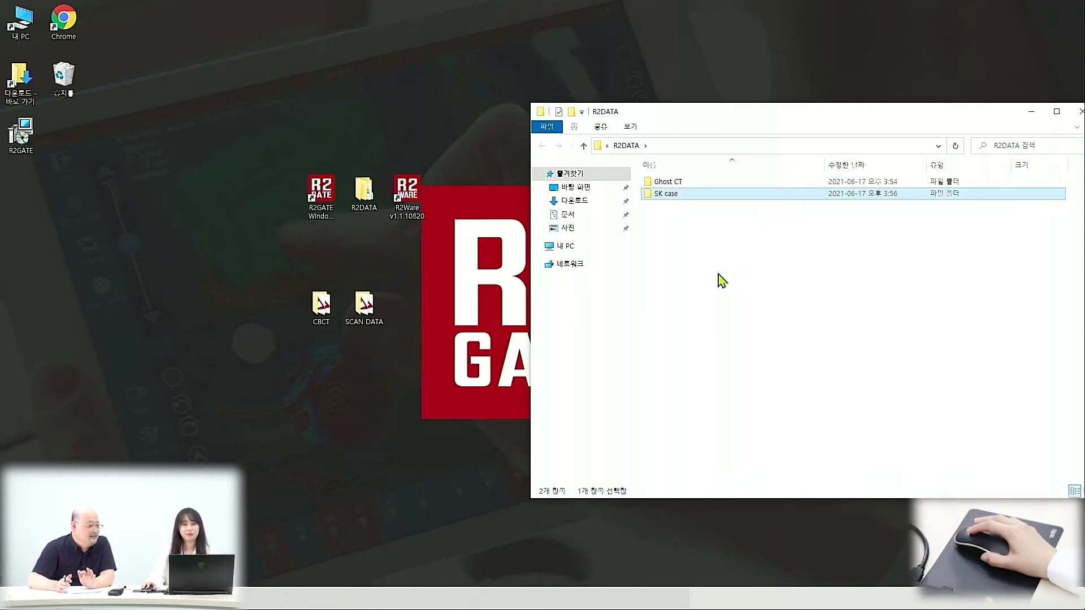
double_click(667, 194)
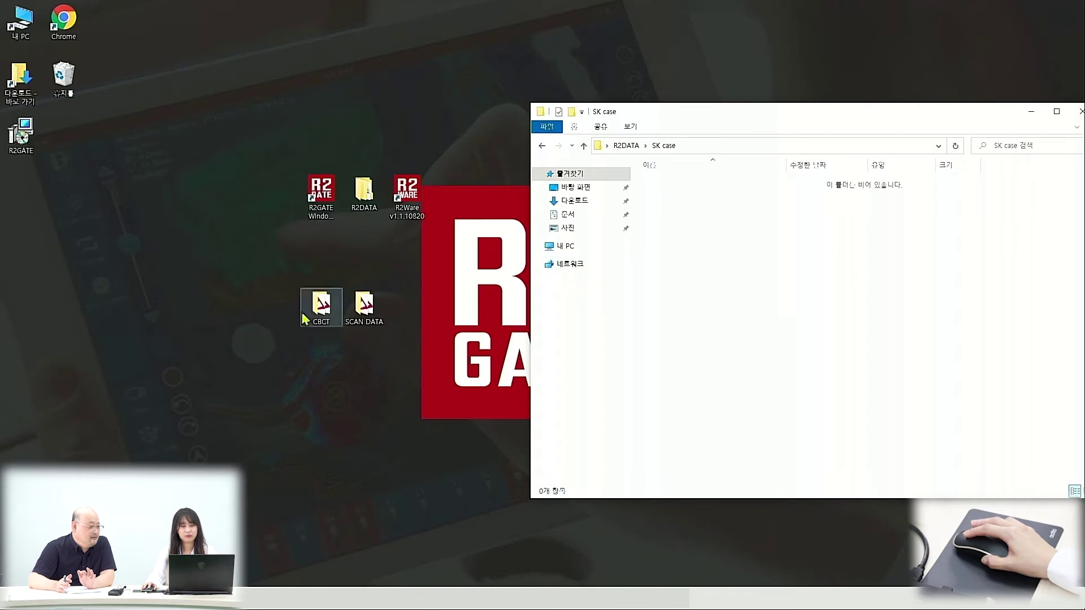
double_click(323, 307)
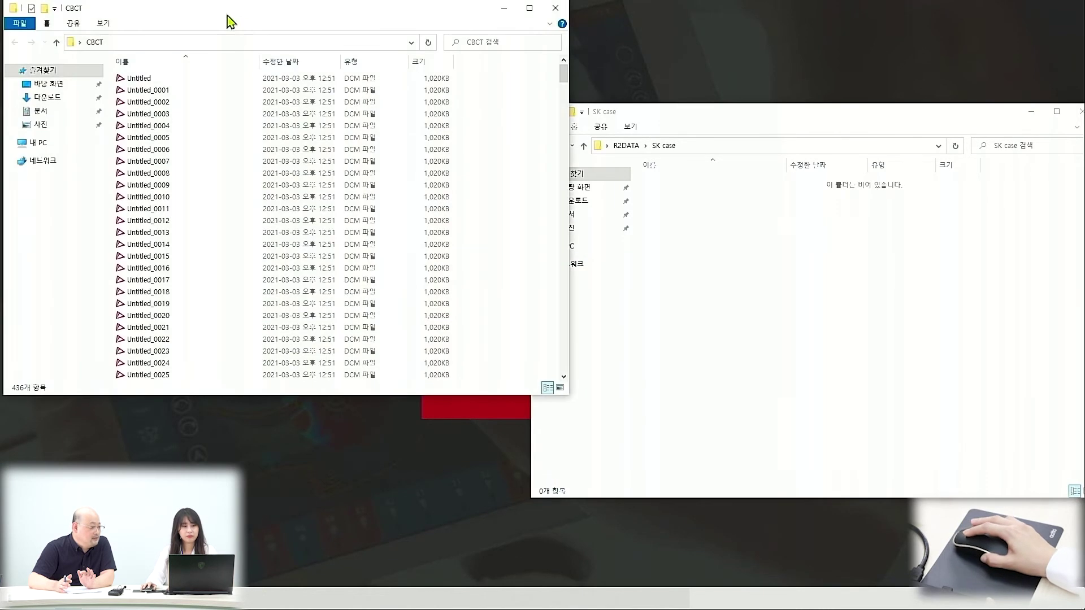
- Place the CBCT window beside SK case and move all its DCM slices there
drag(229, 13, 254, 142)
drag(71, 136, 99, 134)
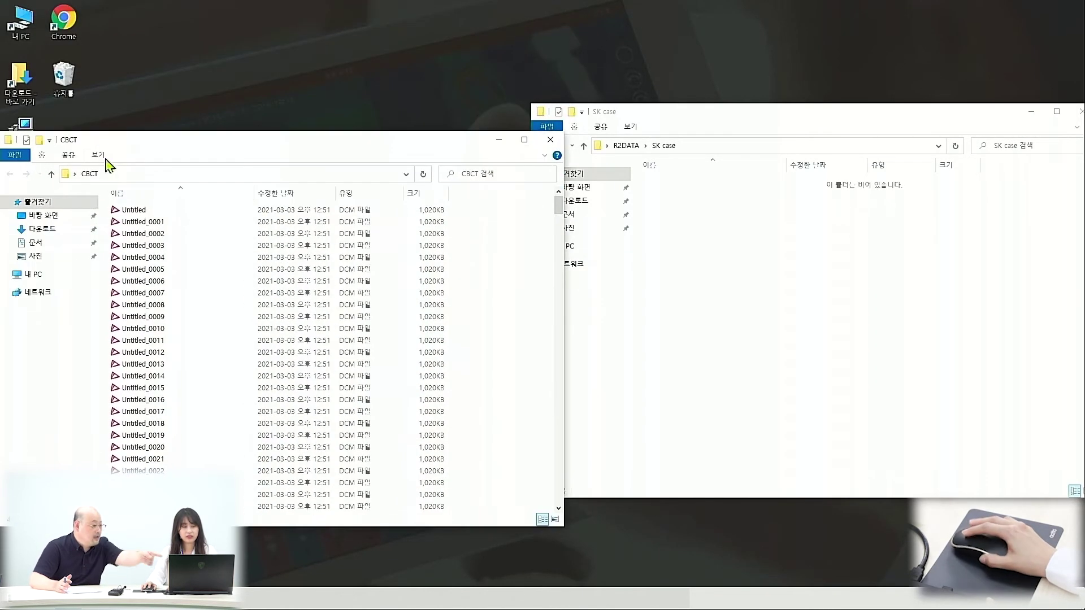
scroll(202, 373, down, 8)
scroll(203, 373, down, 6)
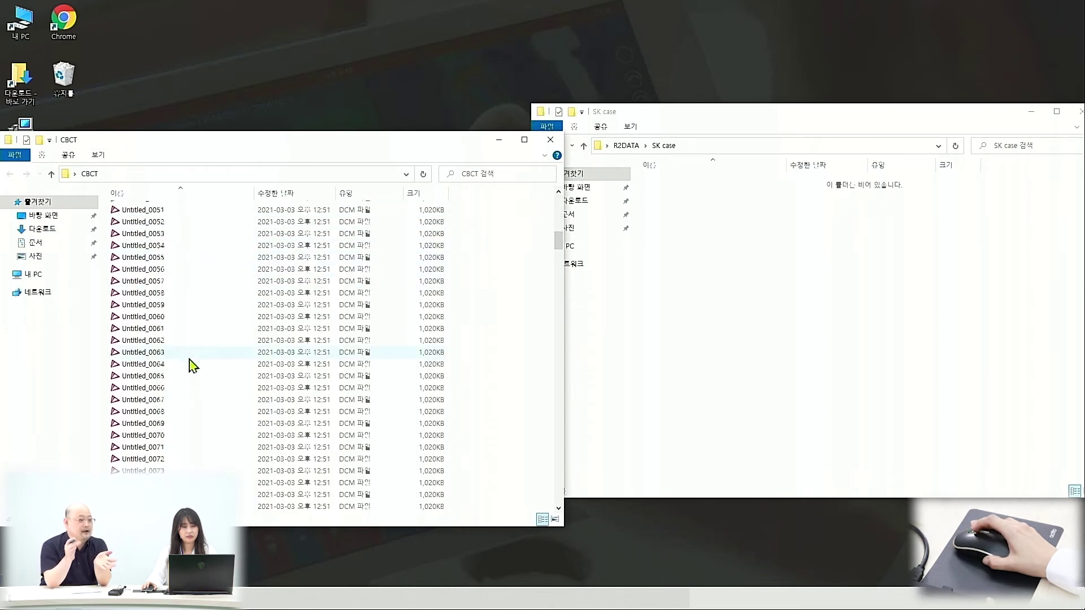
scroll(203, 373, down, 8)
scroll(246, 373, down, 10)
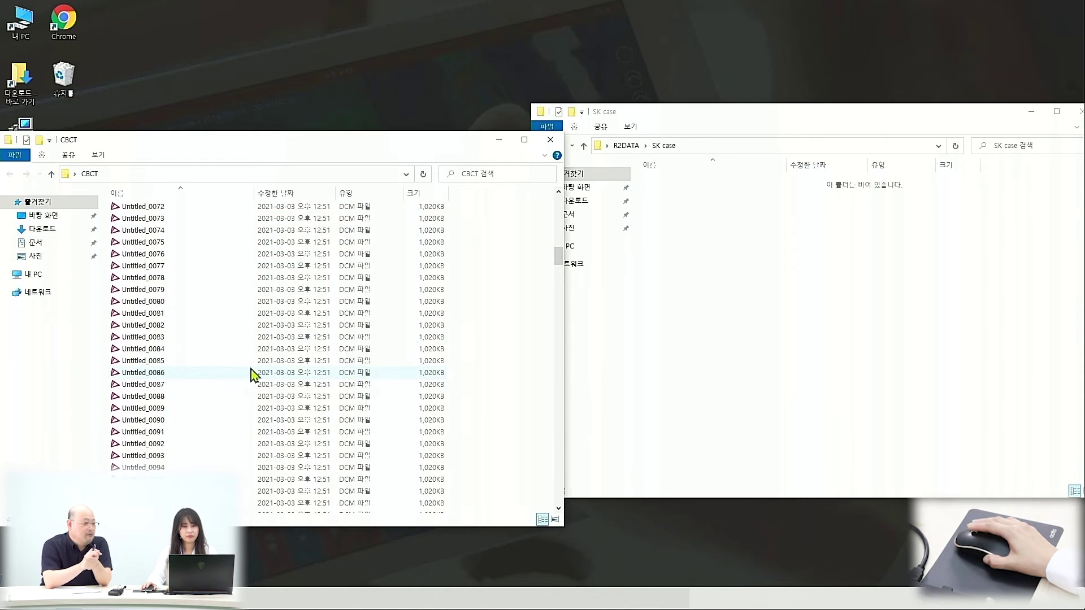
scroll(253, 369, up, 12)
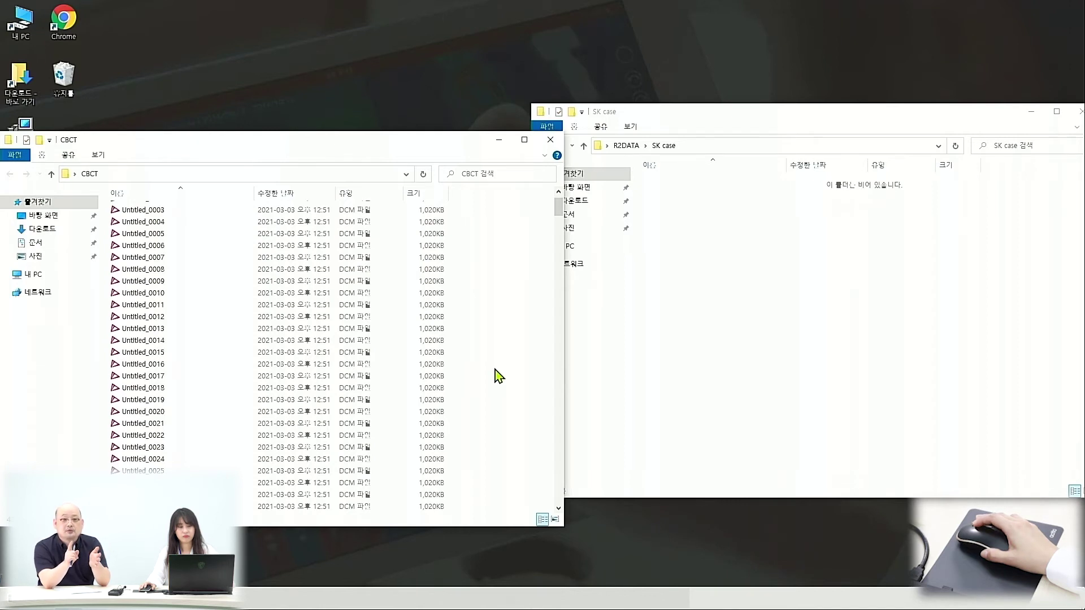
scroll(496, 376, down, 12)
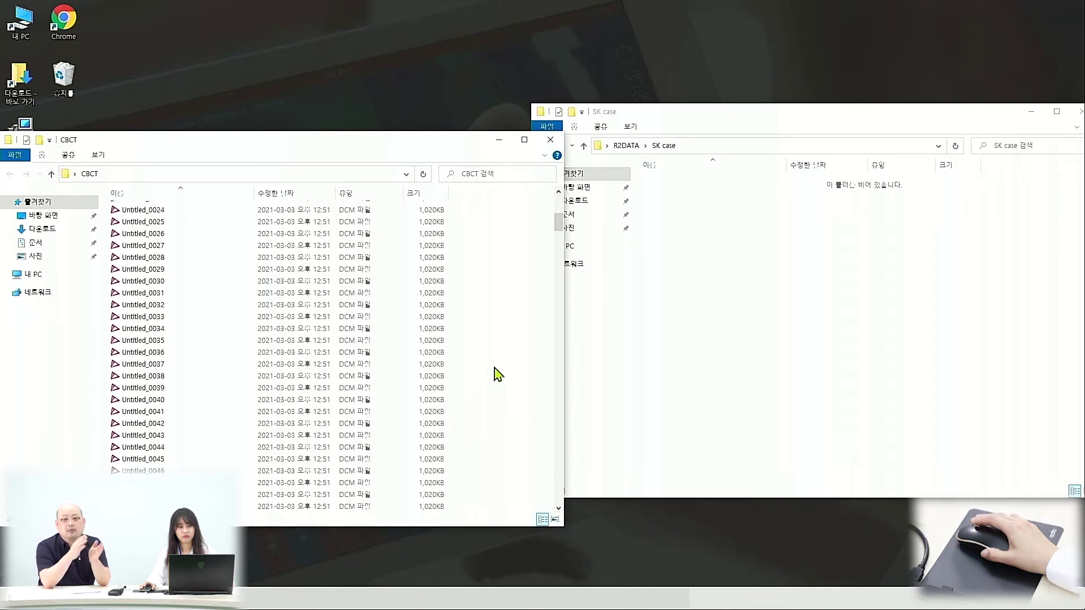
scroll(496, 373, down, 13)
scroll(496, 373, down, 13)
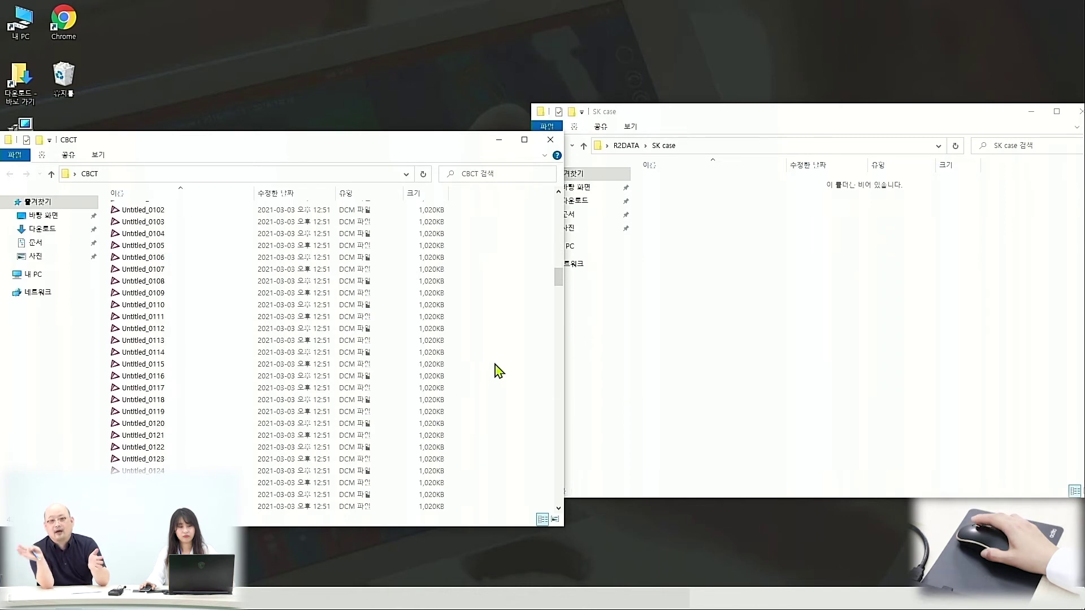
scroll(496, 371, down, 12)
scroll(496, 371, down, 12)
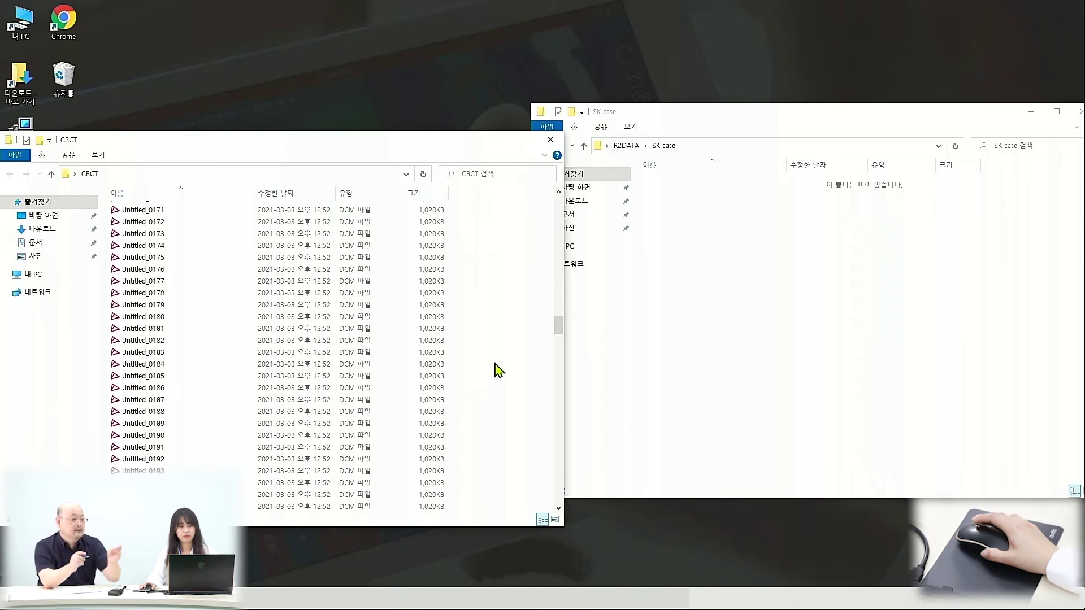
scroll(498, 370, down, 8)
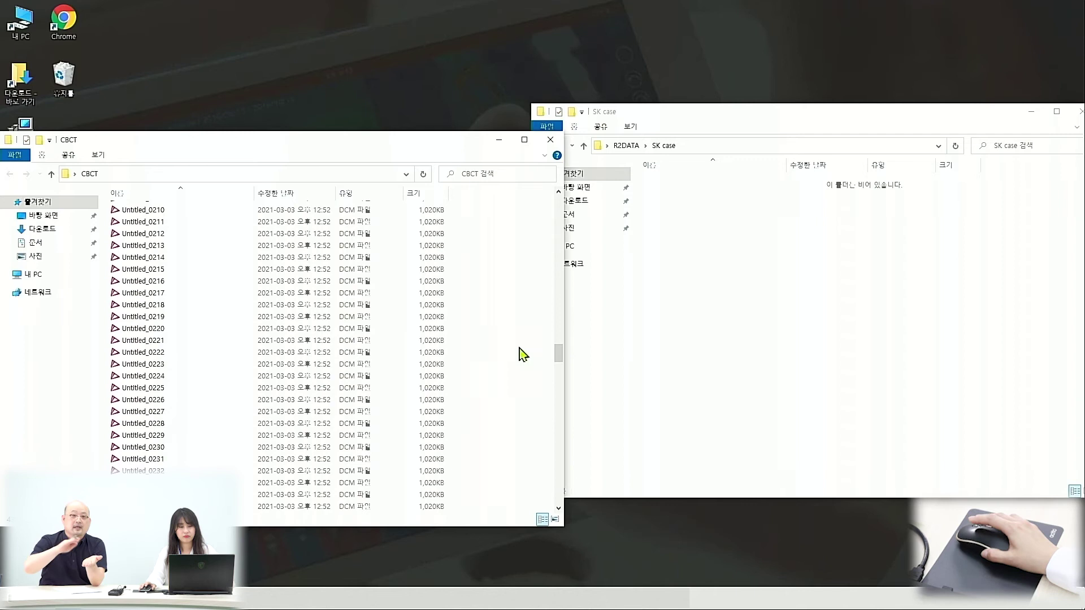
scroll(509, 375, down, 9)
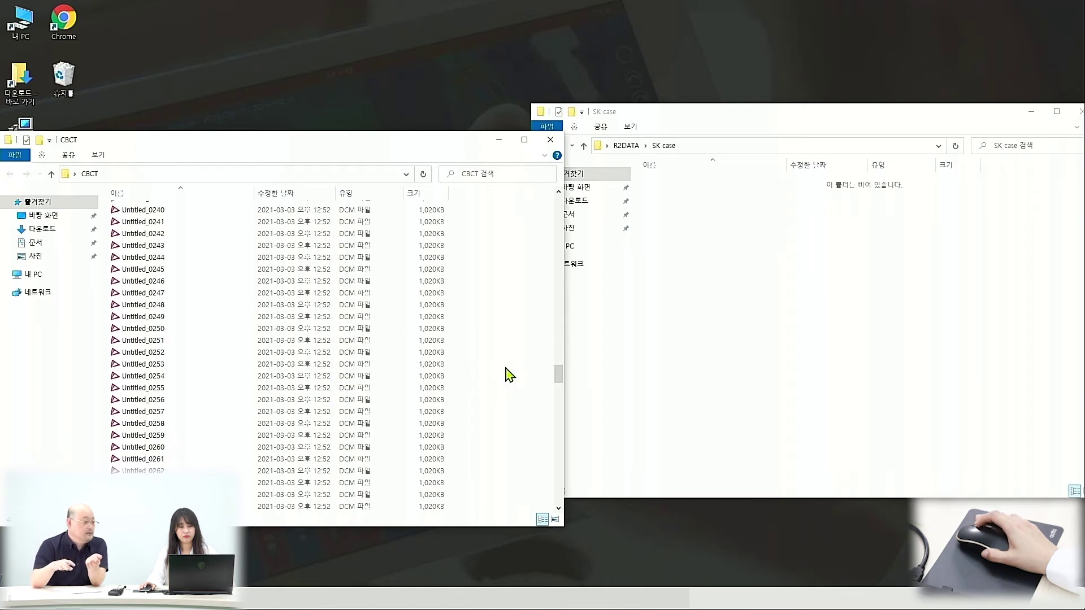
scroll(509, 375, down, 5)
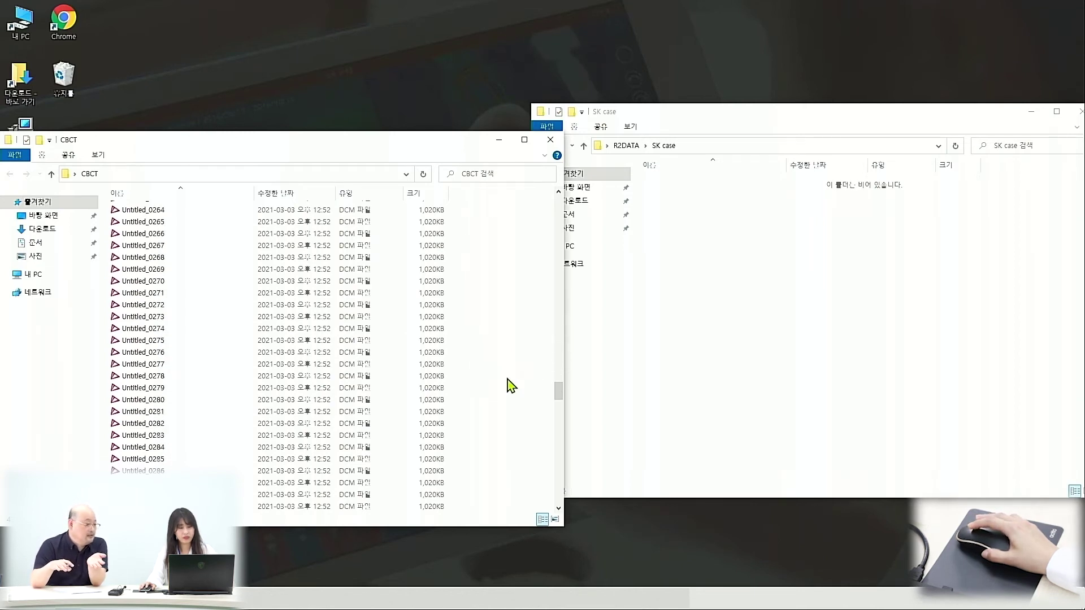
key(ctrl+a)
drag(356, 365, 737, 303)
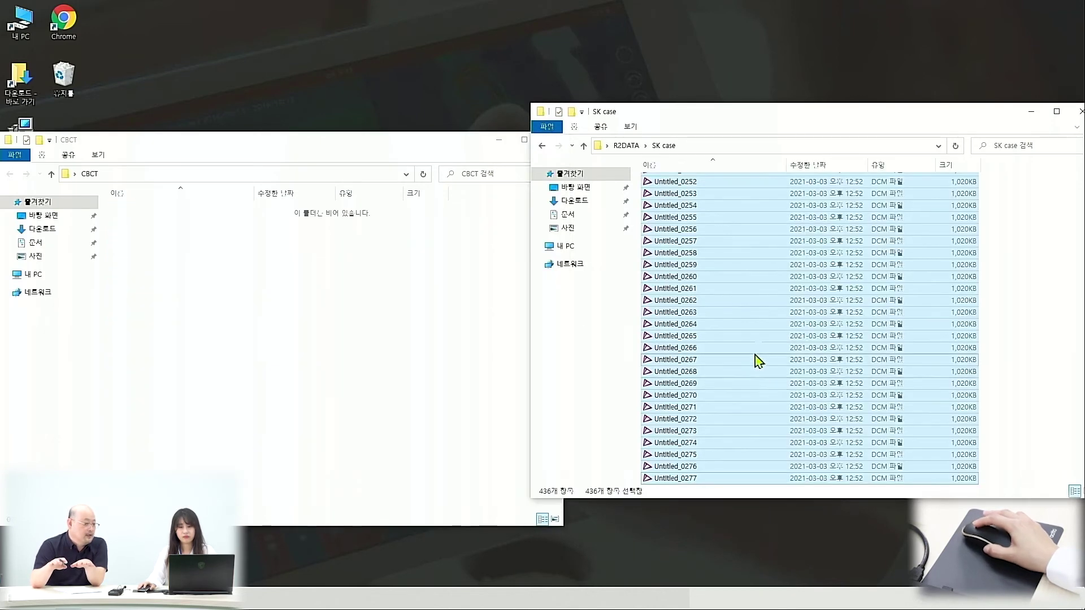
- Close the emptied CBCT window and open the desktop SCAN DATA folder
click(1026, 357)
click(339, 373)
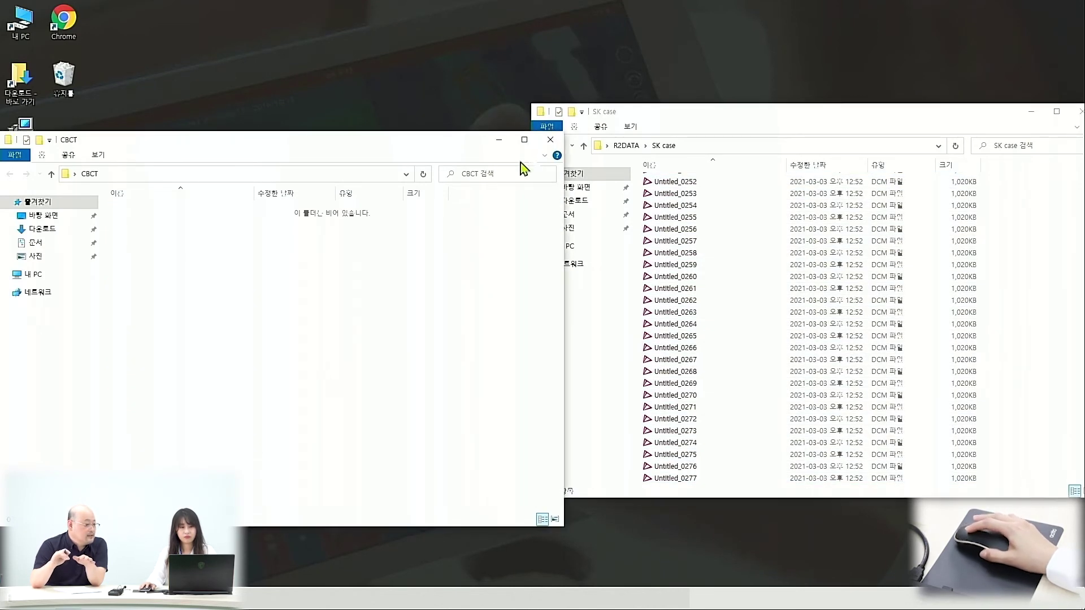
click(551, 139)
click(365, 308)
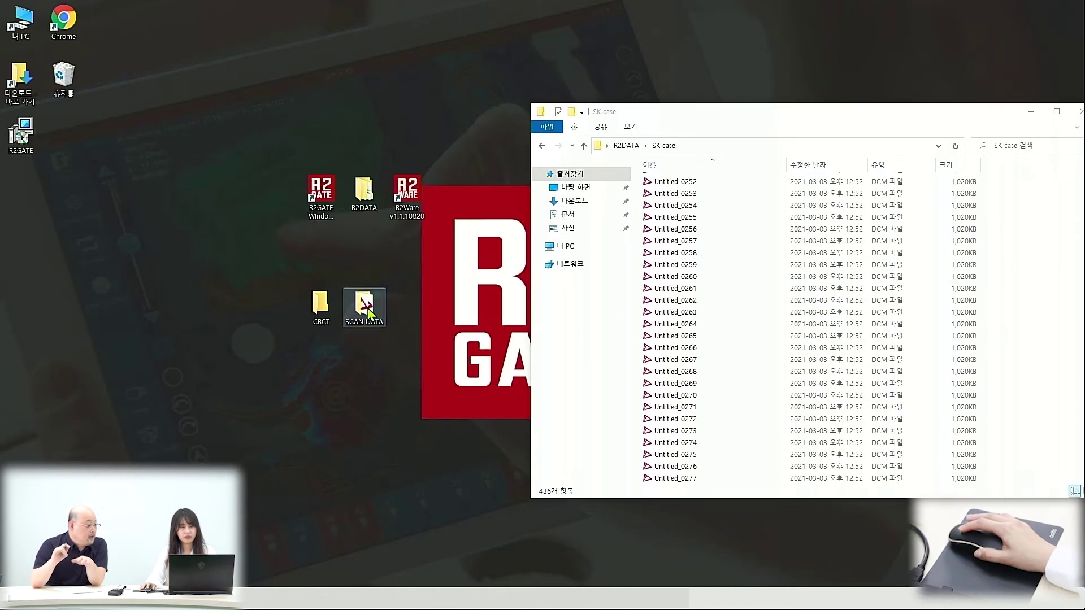
double_click(368, 310)
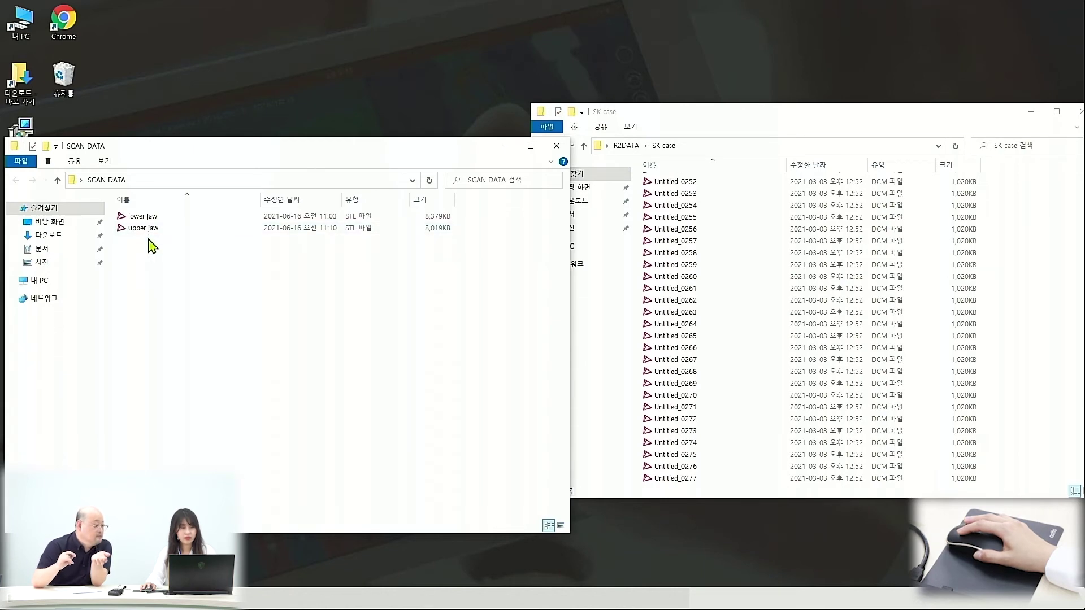
- Open the upper jaw scan in 3Shape 3D Viewer and rotate it to a side view
click(140, 229)
double_click(142, 231)
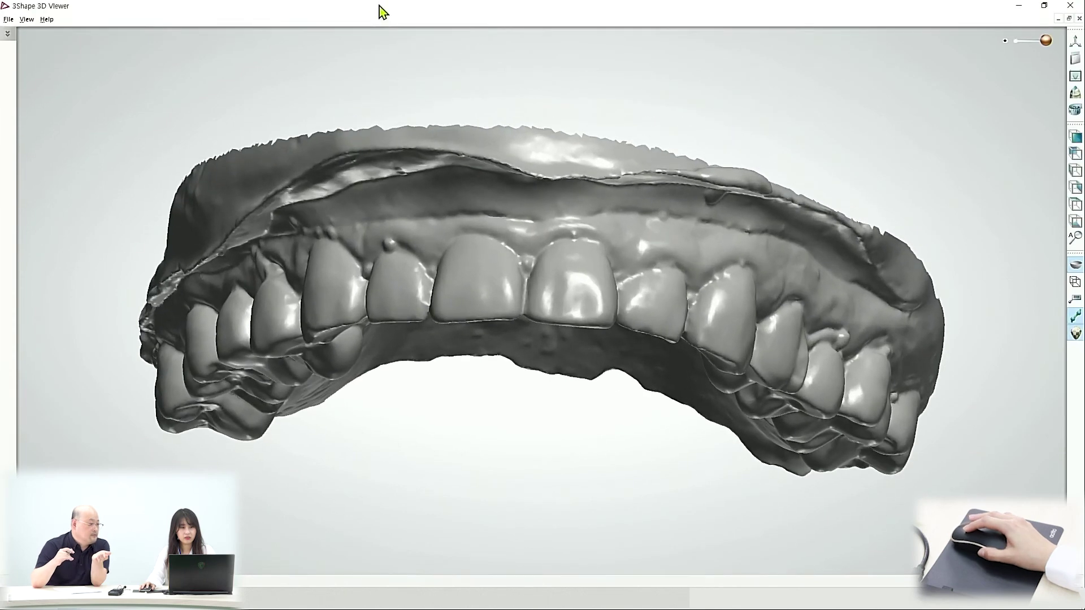
double_click(364, 11)
drag(356, 110, 560, 74)
scroll(593, 165, down, 5)
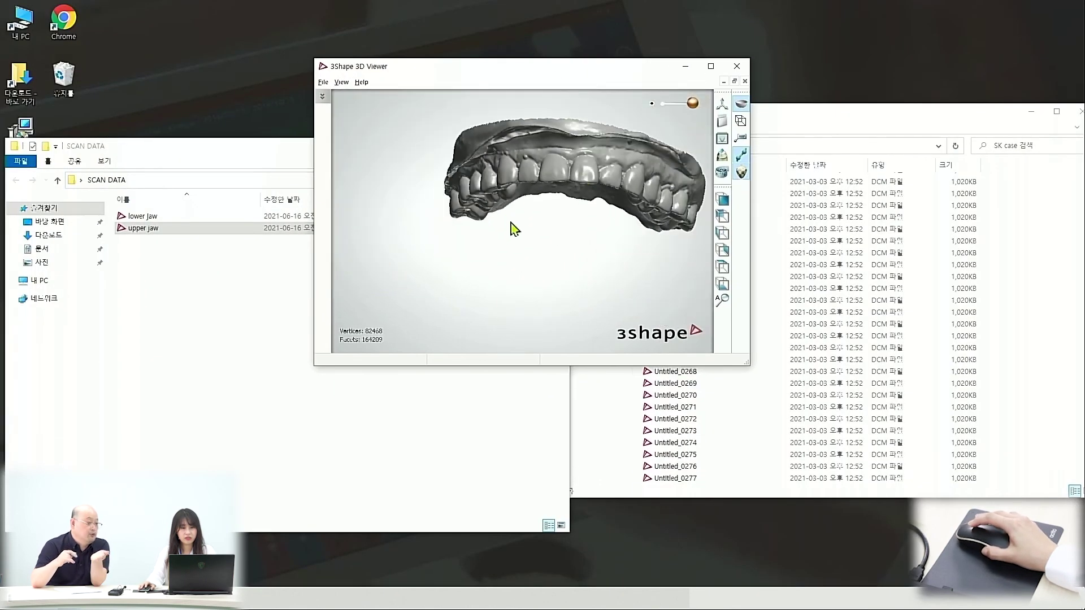
right_drag(518, 229, 485, 205)
- Add the lower jaw, inspect the bite, close the viewer, and drag both scans into SK case
drag(142, 216, 508, 242)
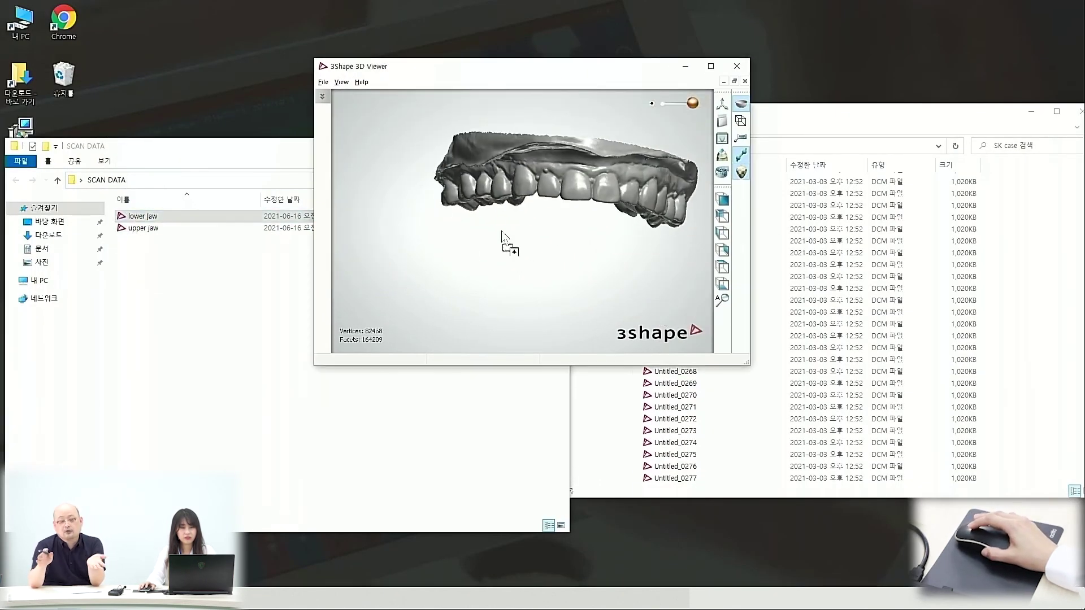
right_drag(477, 242, 479, 248)
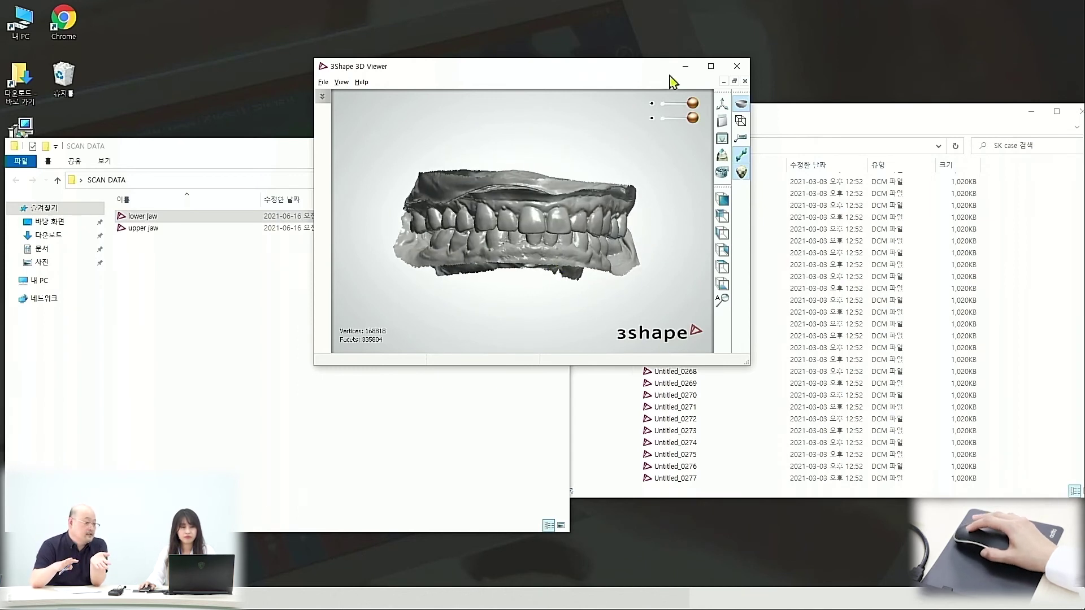
click(736, 66)
mouse_move(186, 255)
mouse_down()
mouse_move(151, 240)
mouse_move(1015, 300)
mouse_up()
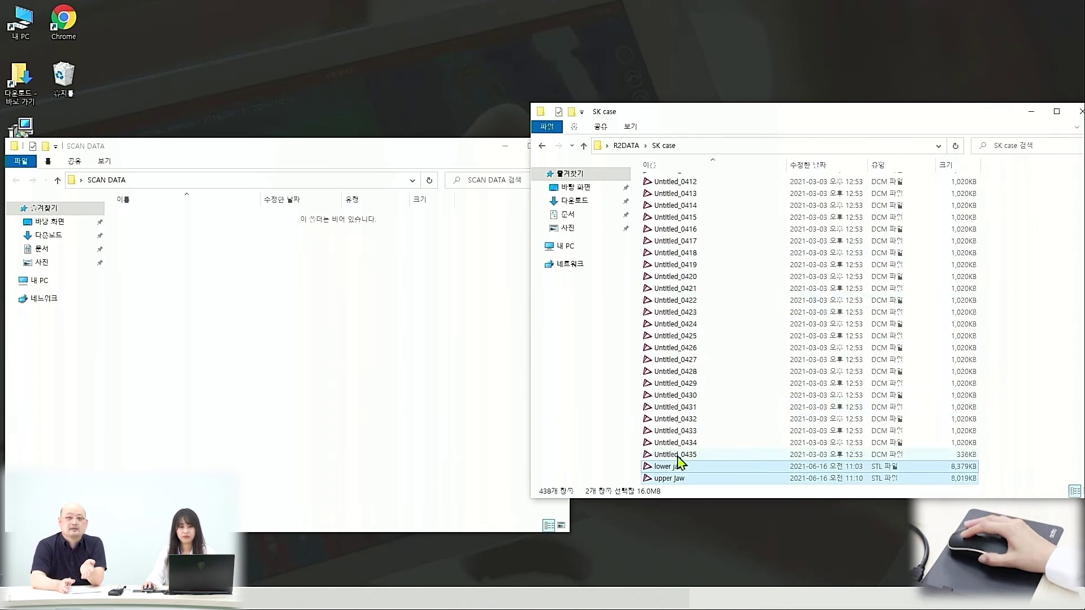
- Close the emptied SCAN DATA window, leaving SK case with 438 items
click(510, 225)
click(557, 147)
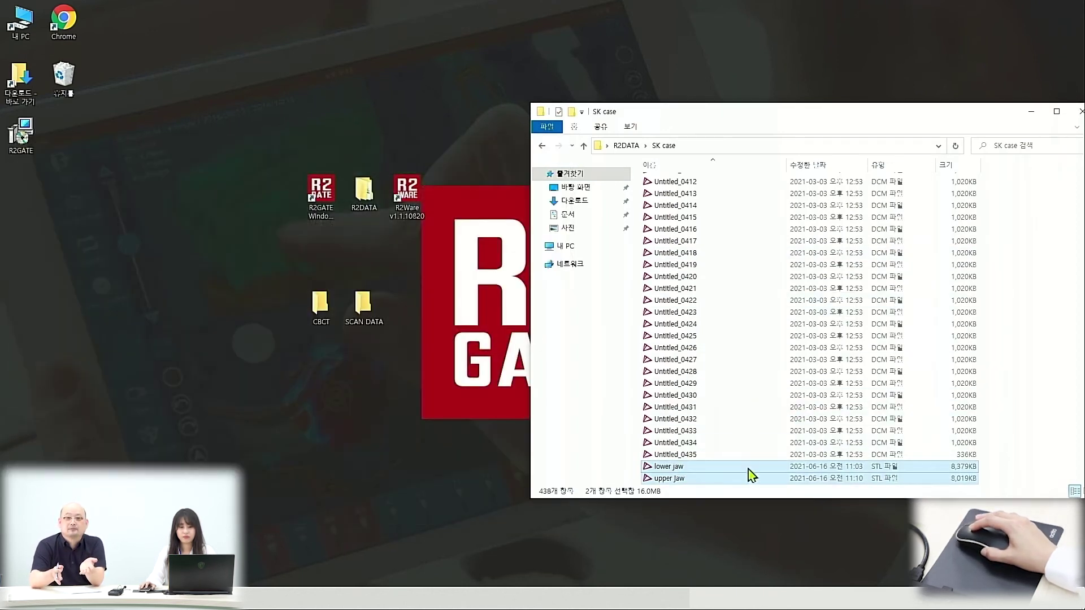